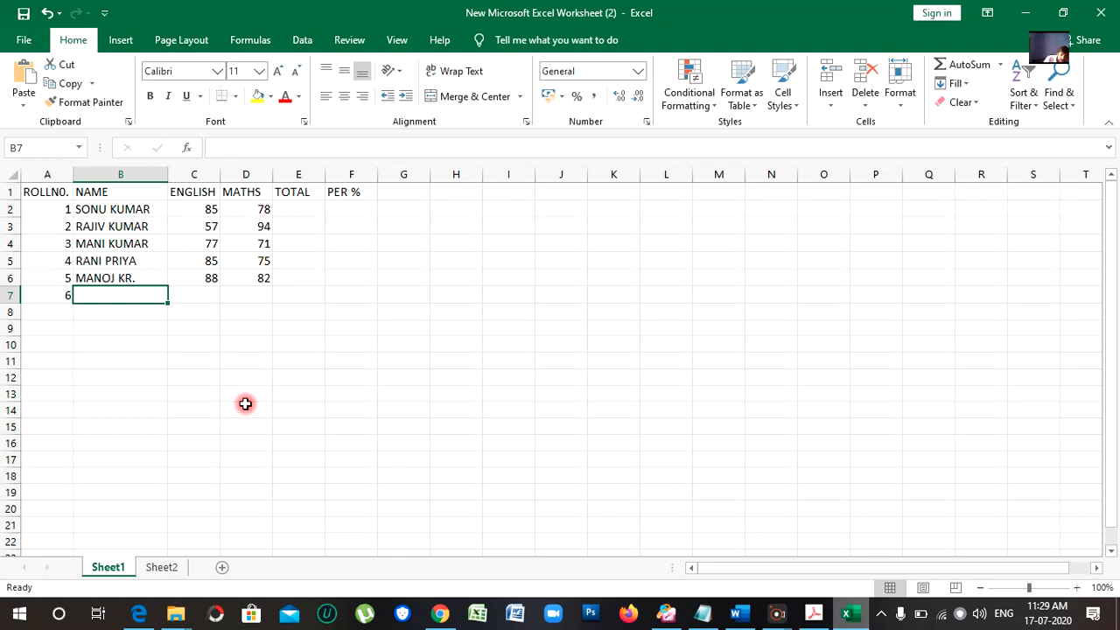
# - Complete the row for roll number 6 with the student's name, 85 in ENGLISH and 79 in MATHS
pyautogui.write('s')
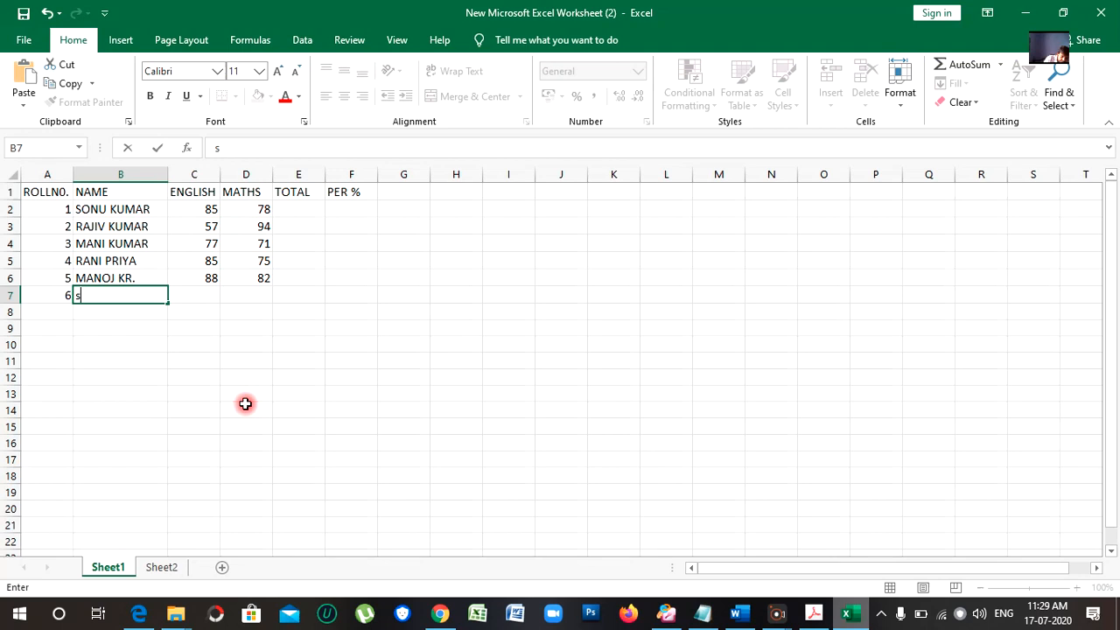
pyautogui.write('ANJU')
pyautogui.press('Tab')
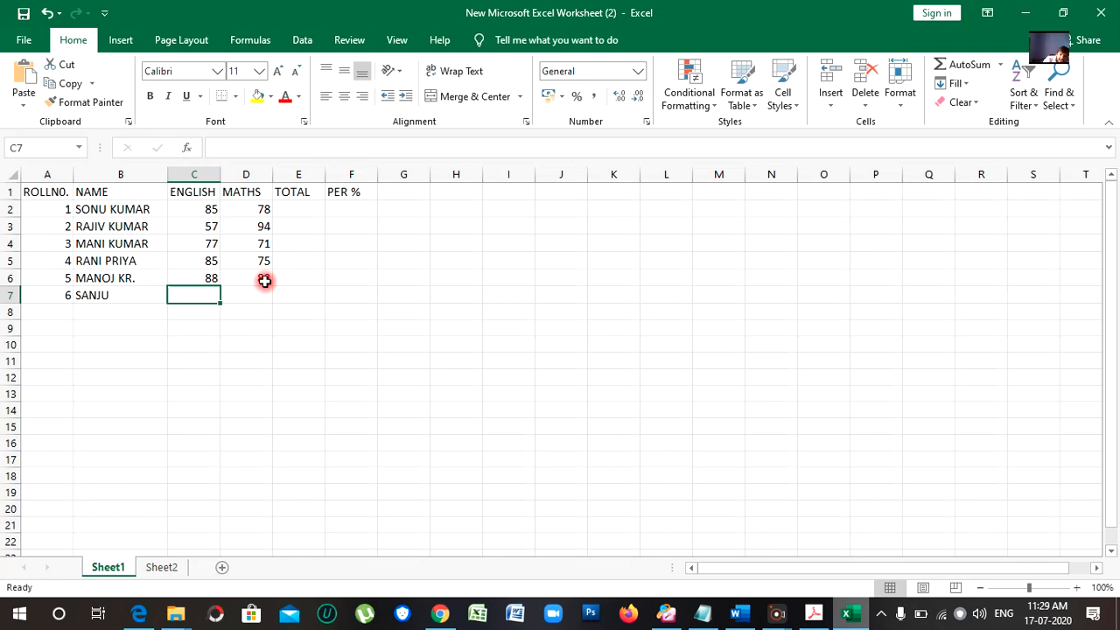
pyautogui.write('85')
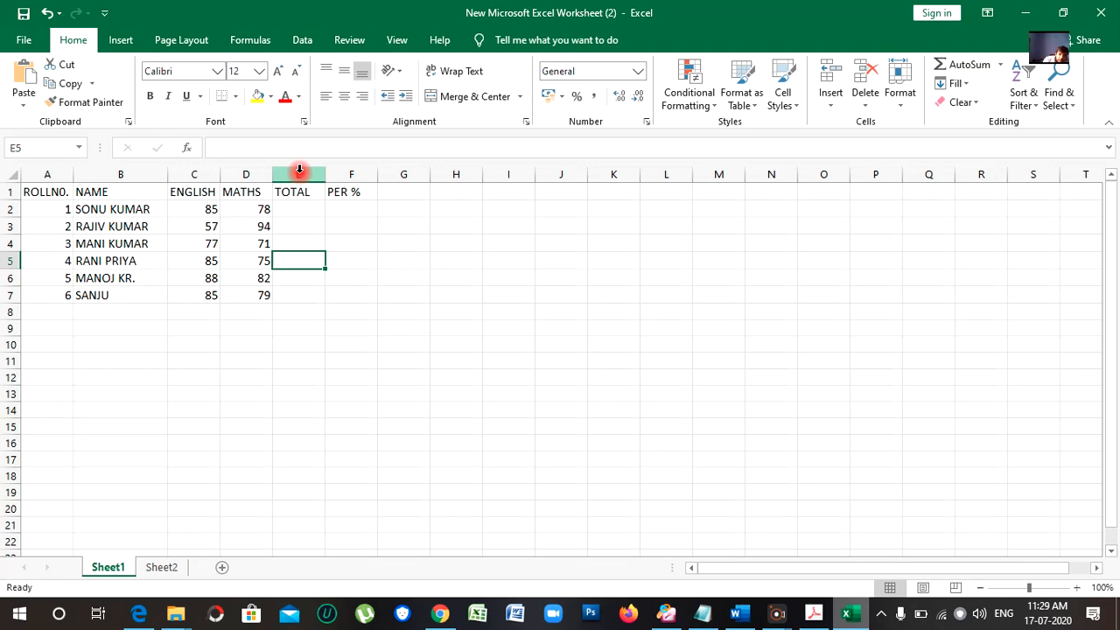
# - Try to insert a blank column before the MATHS column
pyautogui.click(299, 169)
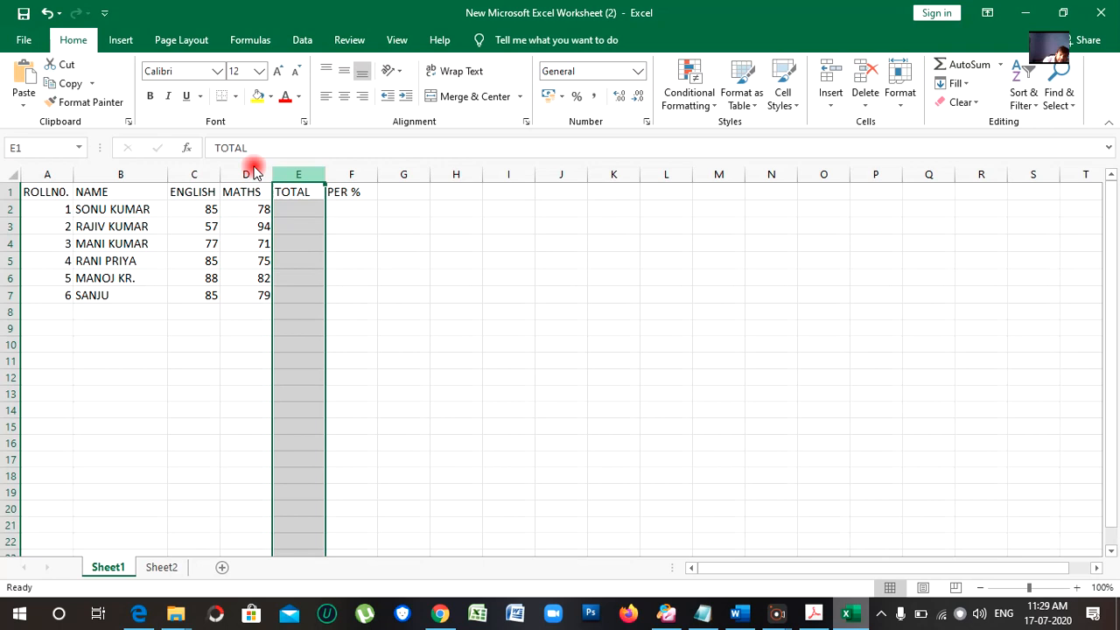
pyautogui.click(254, 173)
pyautogui.hotkey('ctrl', 'shift', '+')
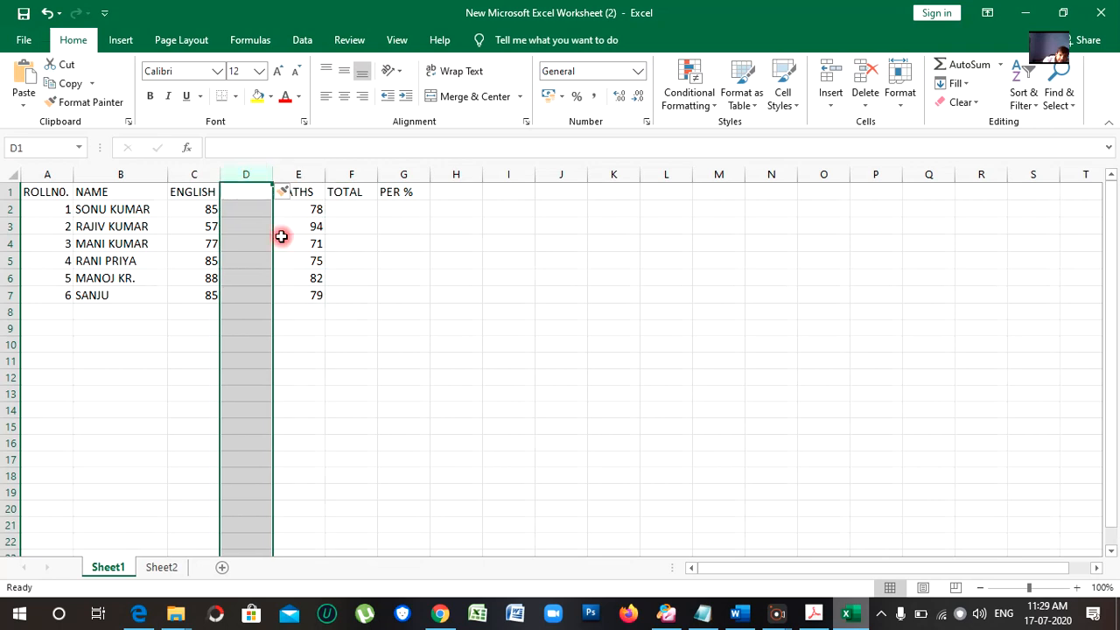
pyautogui.press('Up')
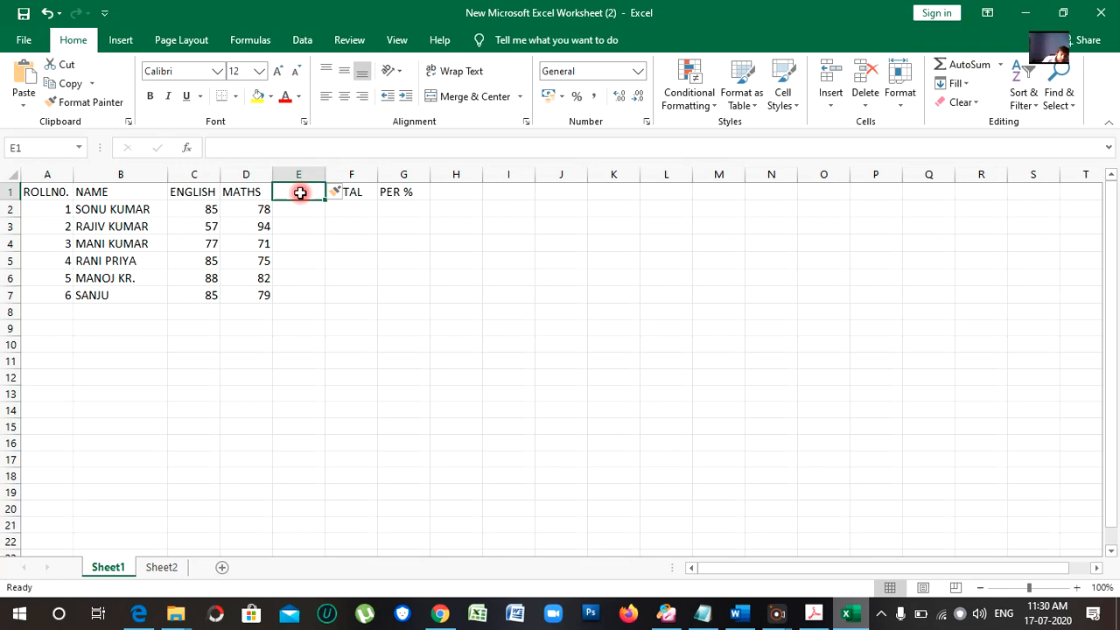
# - Insert a new column before the TOTAL column and give it the heading HINDI
pyautogui.rightClick(350, 174)
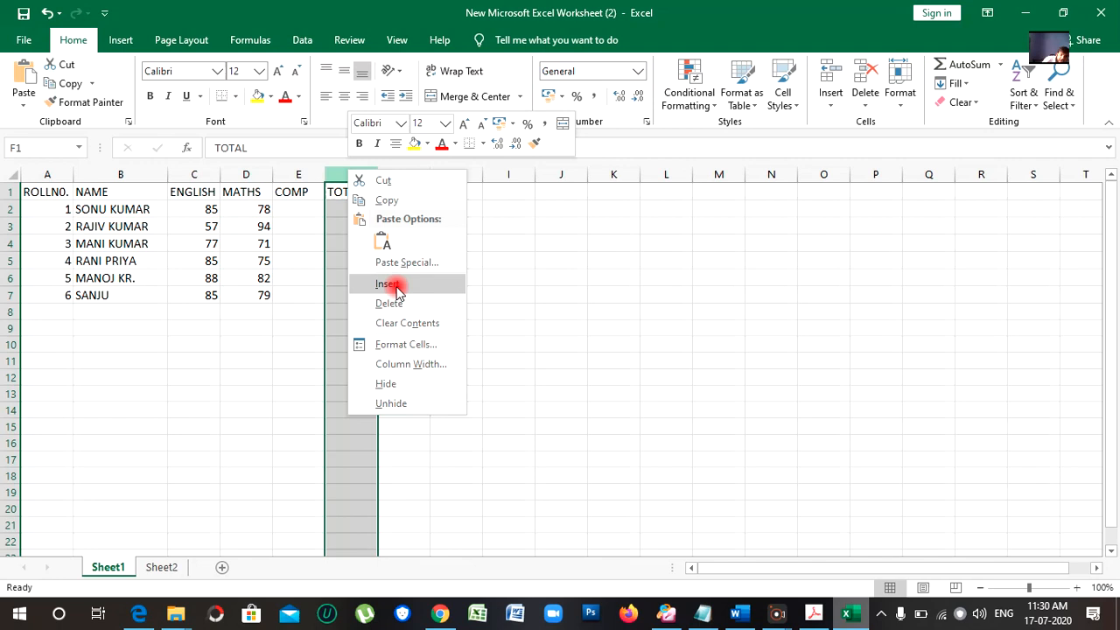
pyautogui.click(386, 283)
pyautogui.write('HINDI')
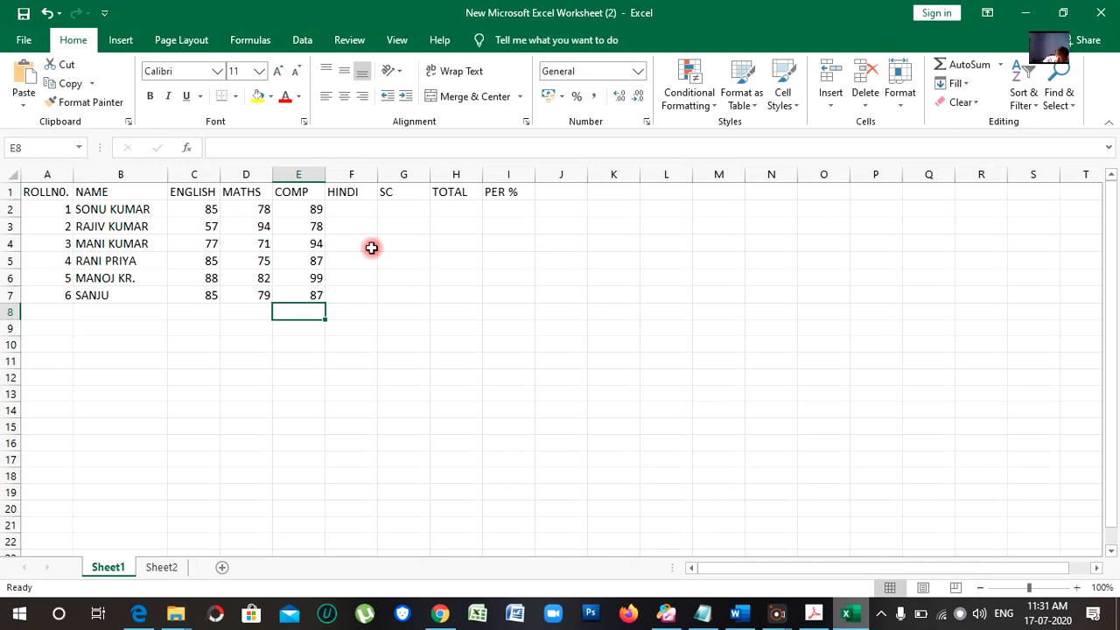
# - Enter the six students' HINDI marks 87, 58, 64, 45, 58, 96 and SC marks 89, 87, 58, 68, 94, 89
pyautogui.write('87')
pyautogui.press('Return')
pyautogui.write('58')
pyautogui.press('Return')
pyautogui.write('648')
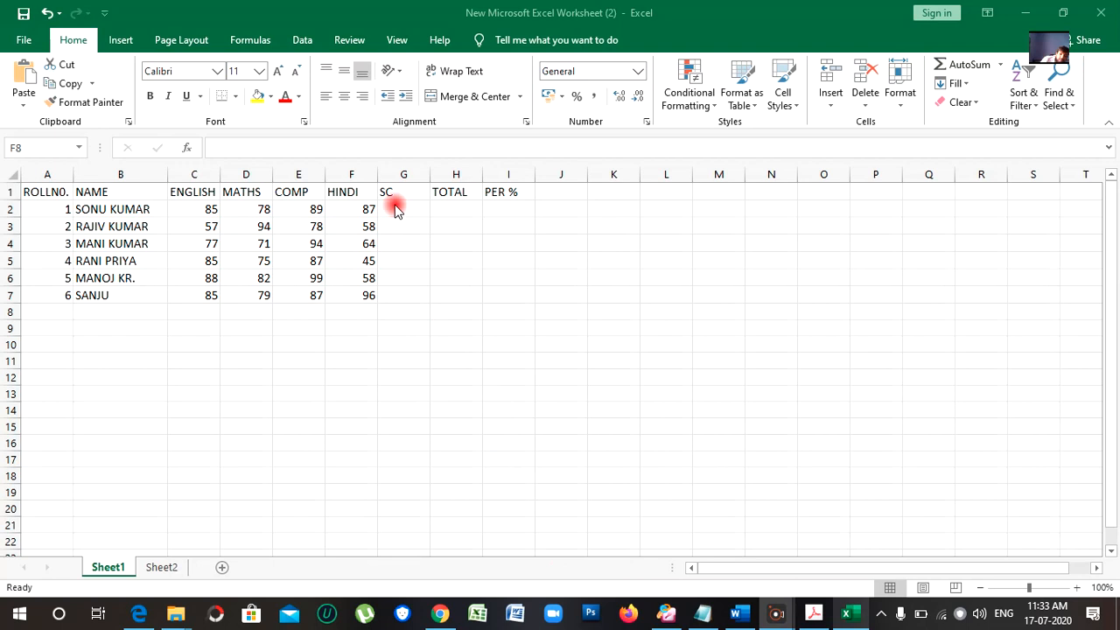
pyautogui.click(399, 208)
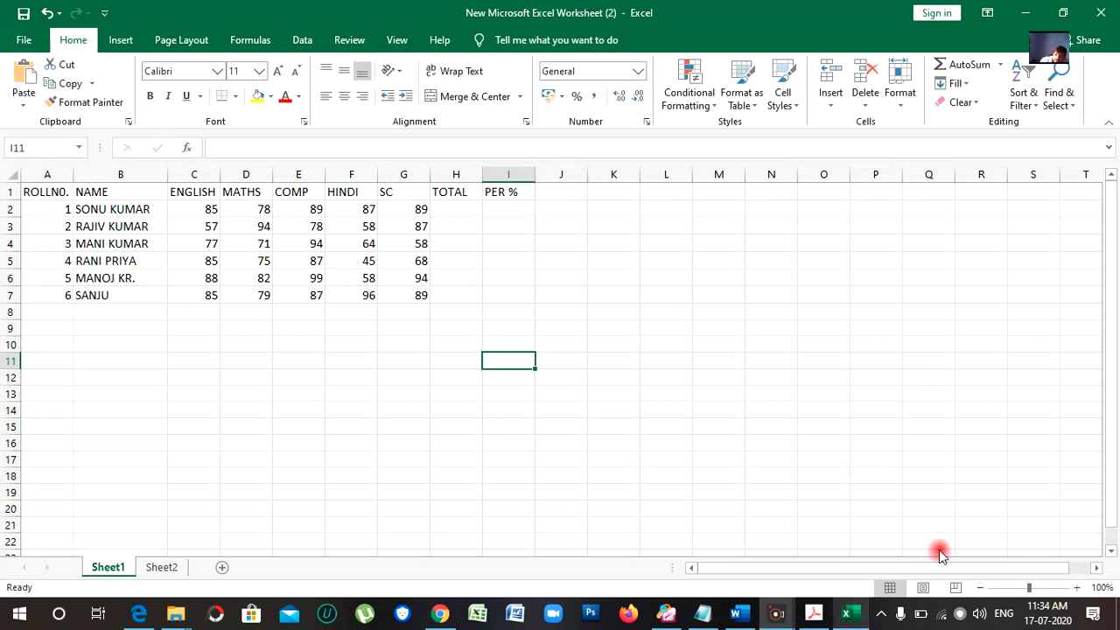
pyautogui.click(834, 537)
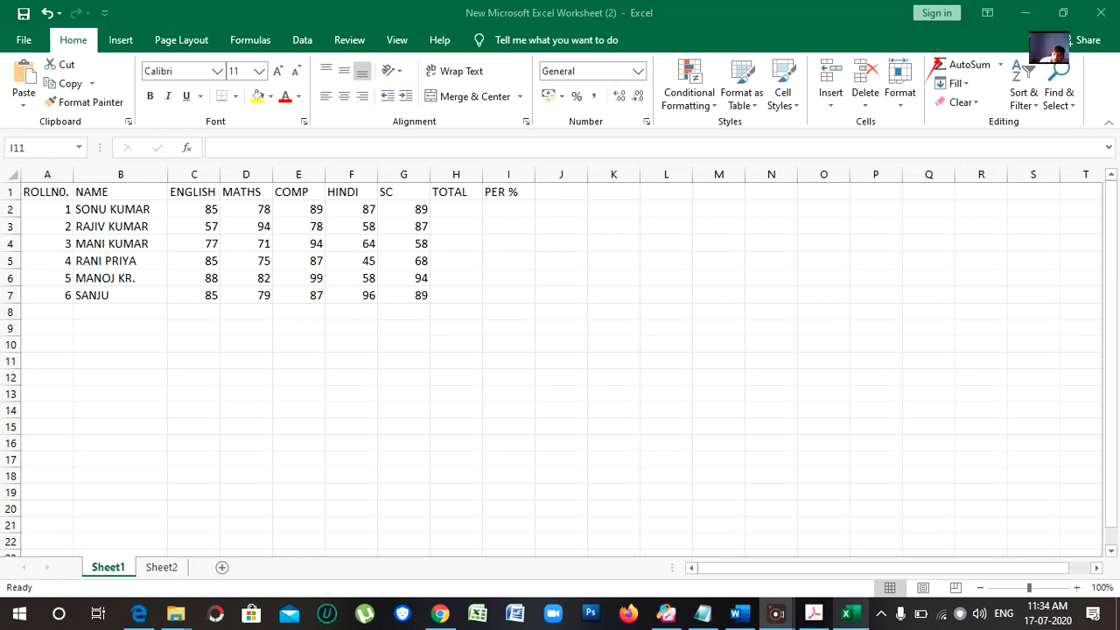
pyautogui.moveTo(935, 53)
pyautogui.mouseDown()
pyautogui.moveTo(929, 67)
pyautogui.moveTo(978, 70)
pyautogui.moveTo(929, 58)
pyautogui.moveTo(1017, 90)
pyautogui.moveTo(996, 90)
pyautogui.mouseUp()
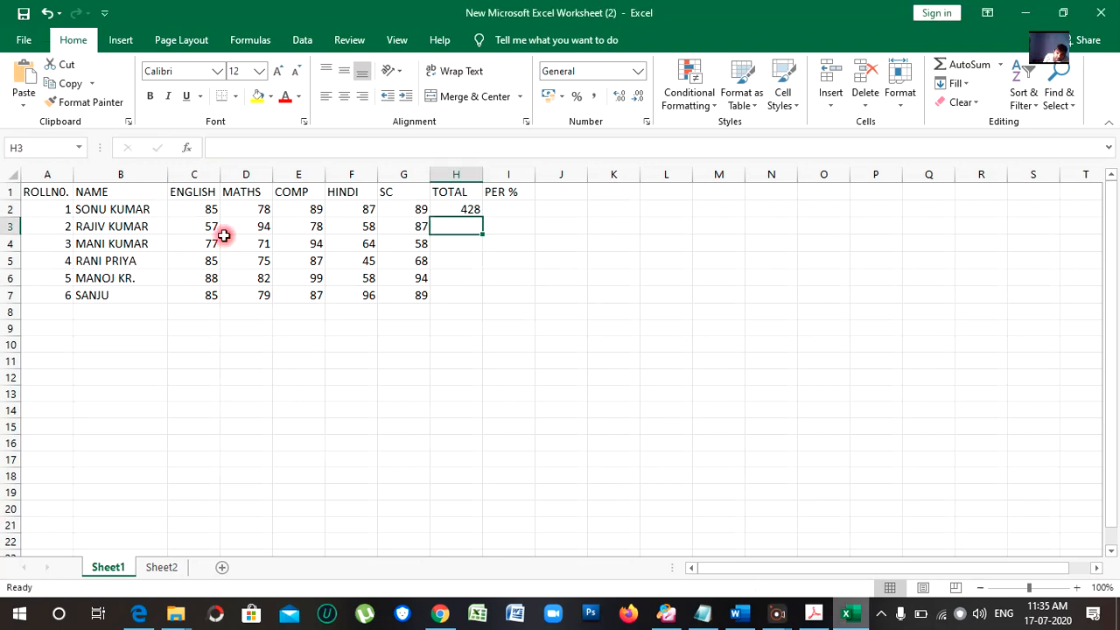
# - Copy the SUM formula in H2 down the TOTAL column to H7
pyautogui.click(468, 212)
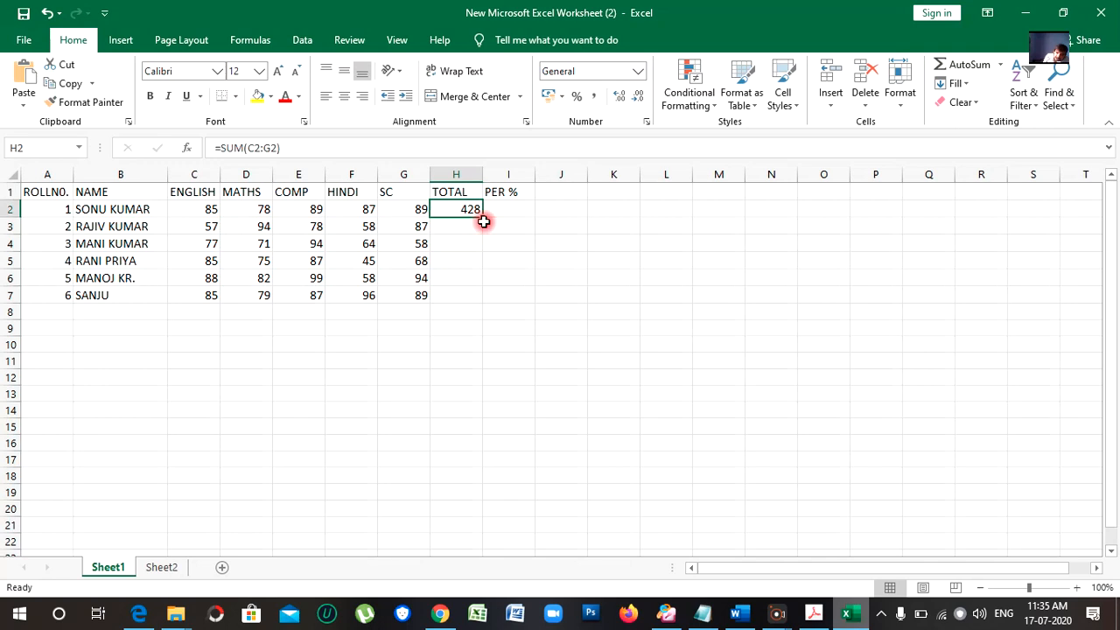
pyautogui.moveTo(484, 221); pyautogui.dragTo(487, 298)
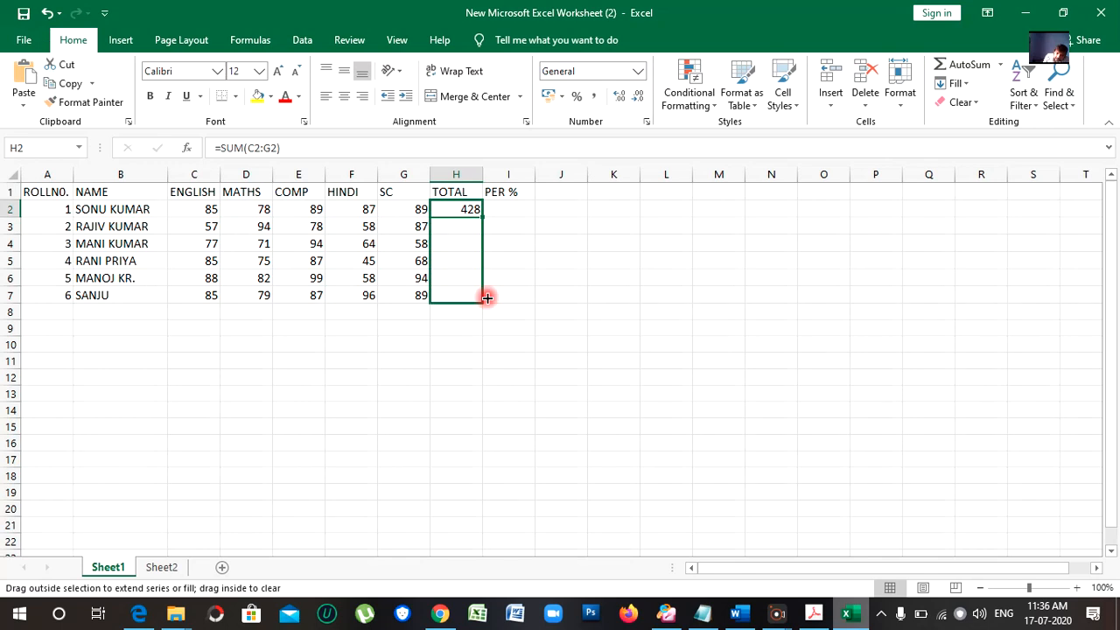
pyautogui.moveTo(487, 298); pyautogui.dragTo(487, 298)
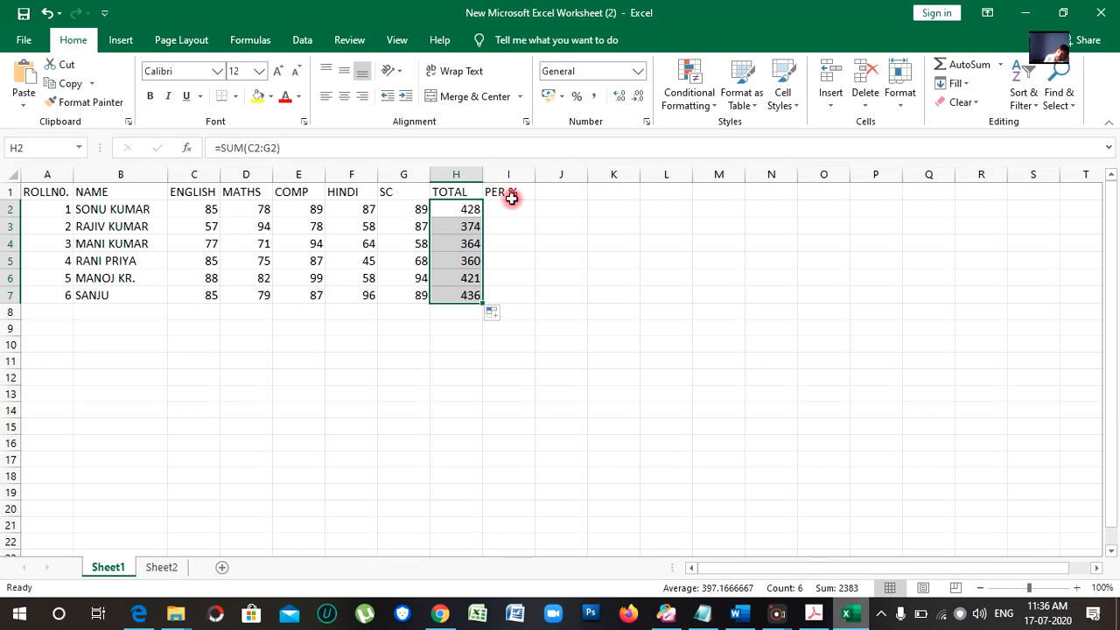
# - Switch to class_6_ch-5.pdf in Adobe Acrobat and read the AVERAGE() section with its instructions and example figure
pyautogui.click(814, 617)
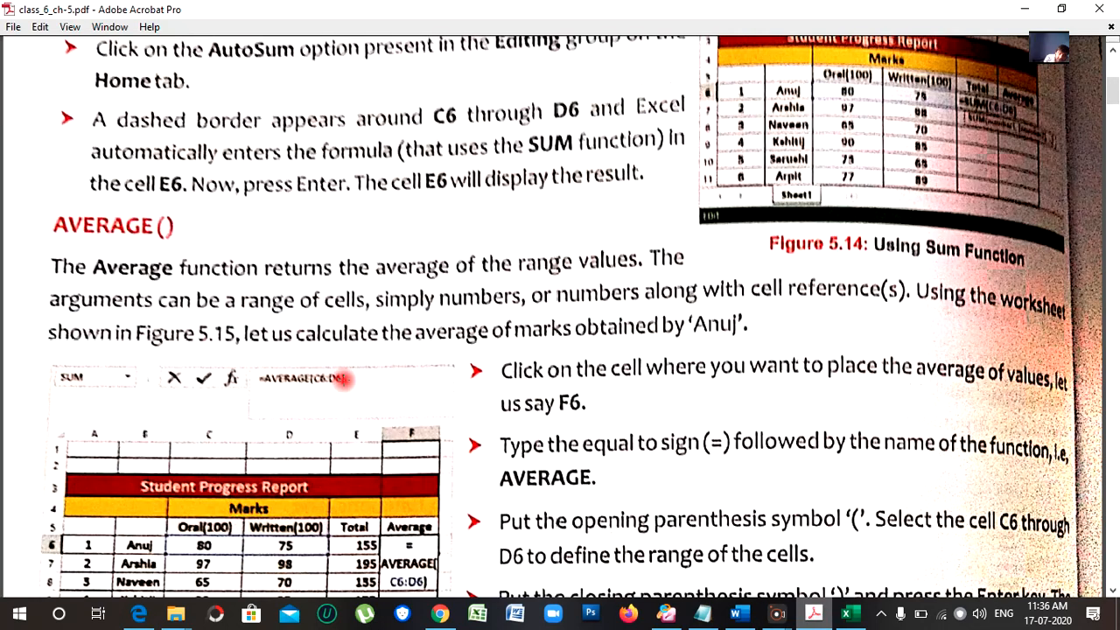
pyautogui.scroll(-1, 342, 378)
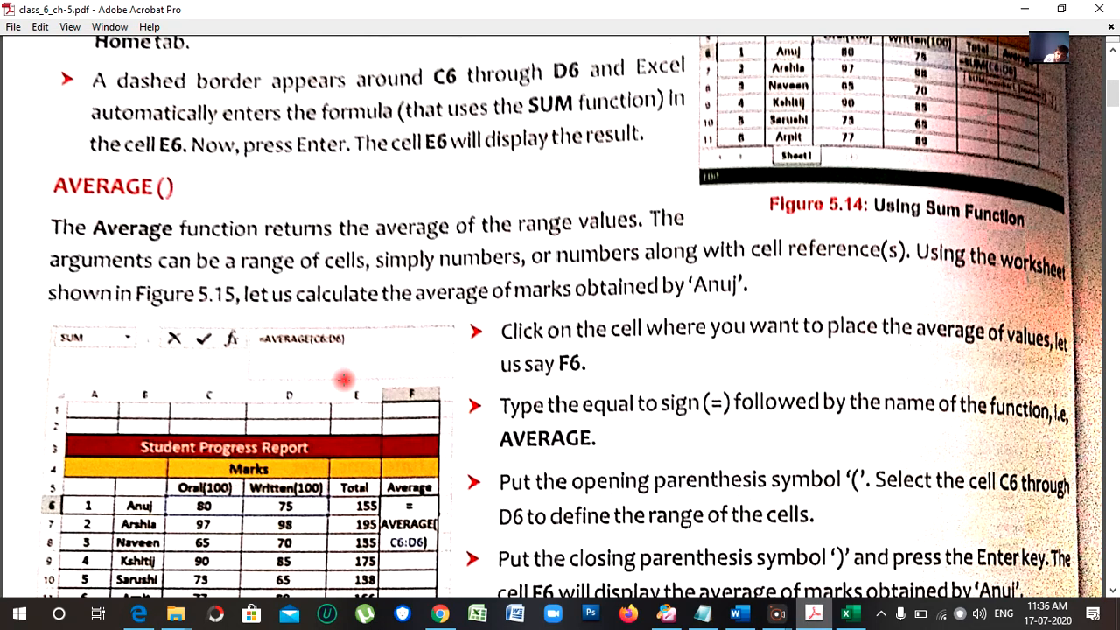
pyautogui.scroll(-3, 343, 379)
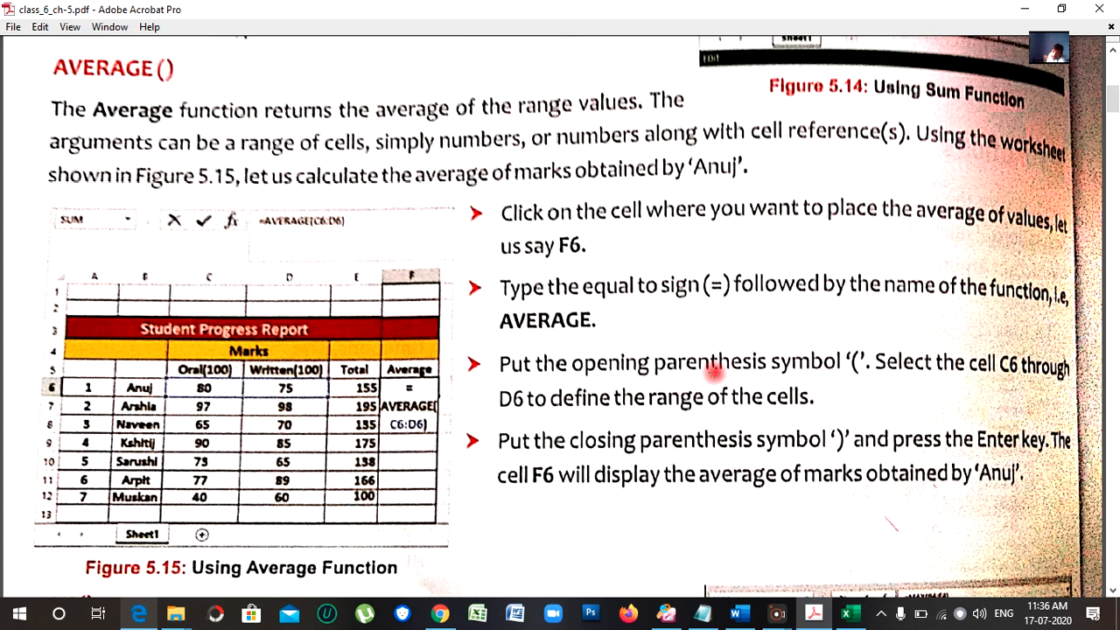
pyautogui.scroll(-3, 714, 372)
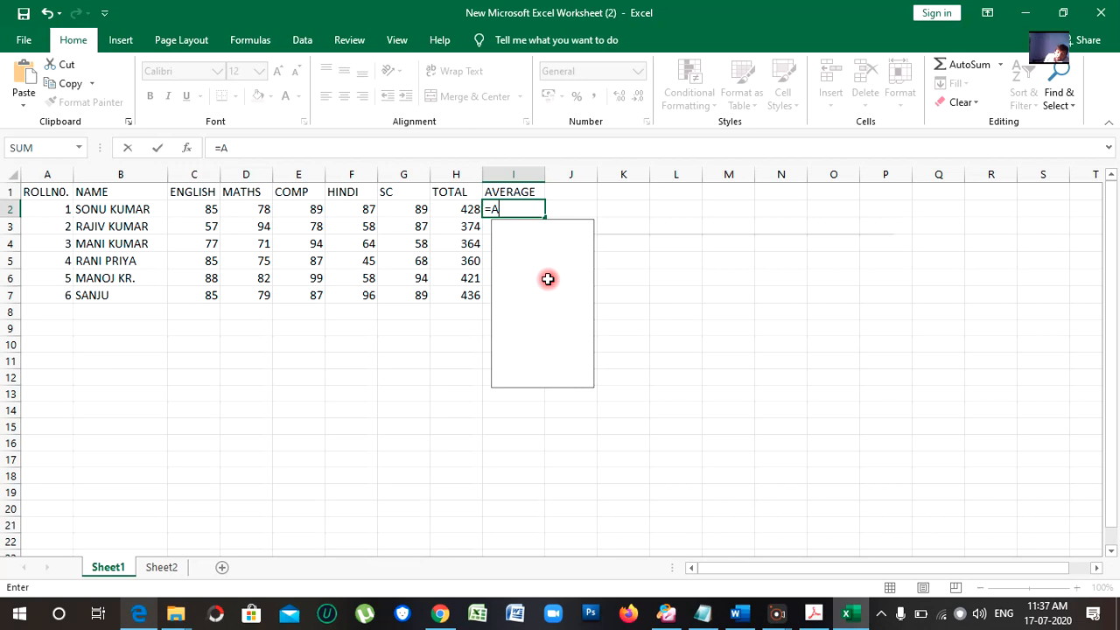
# - Enter the formula =AVERAGE(C2:G2) in I2 and fill it down the AVERAGE column to I7
pyautogui.write('V')
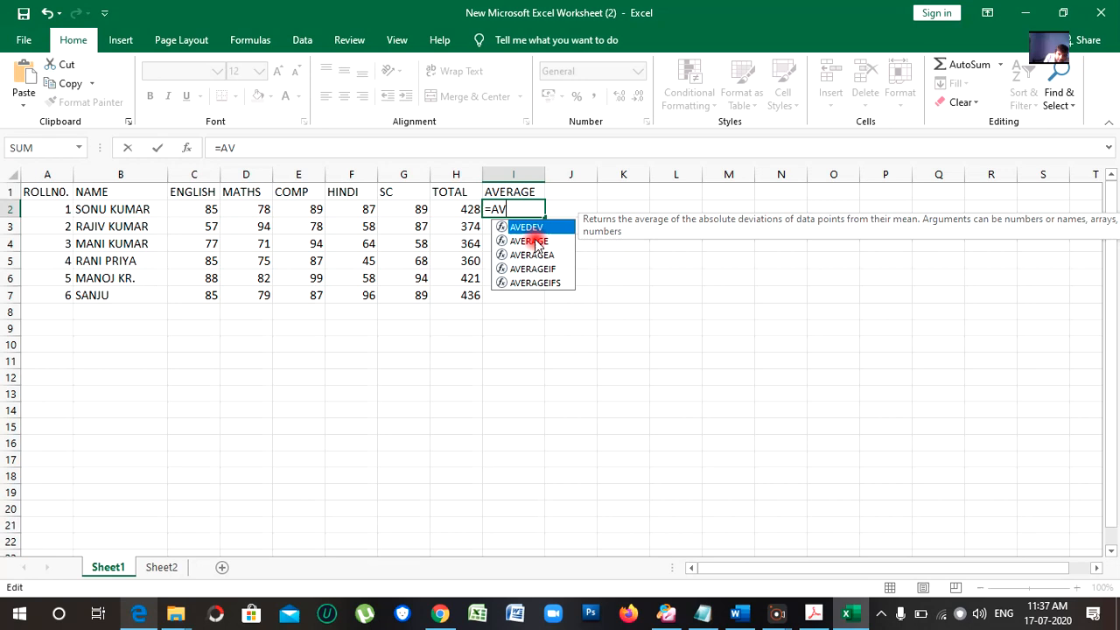
pyautogui.doubleClick(536, 243)
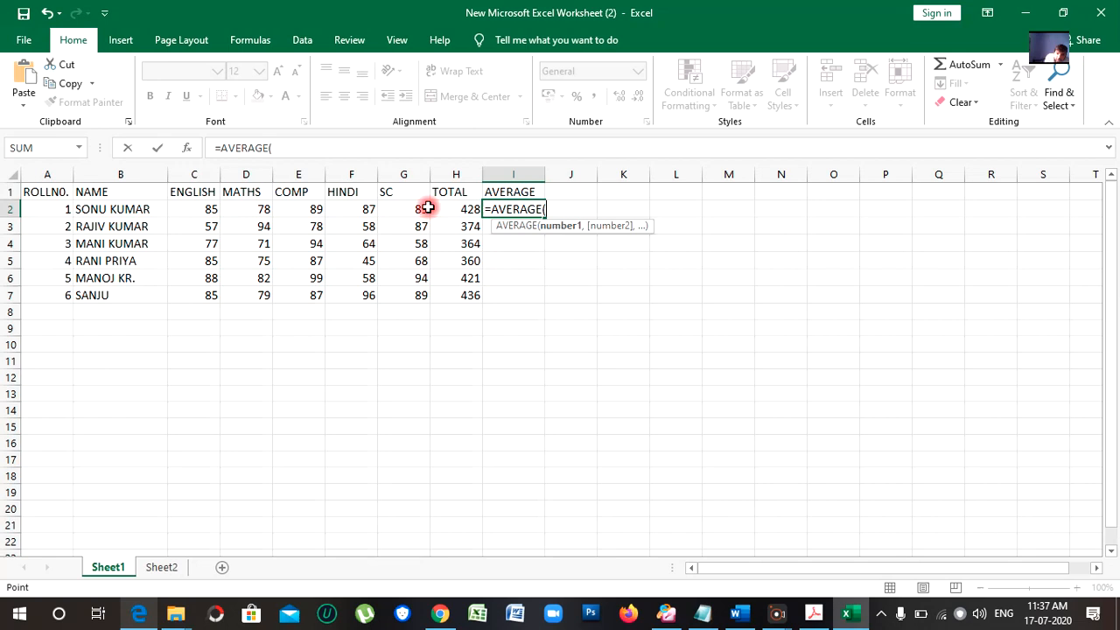
pyautogui.moveTo(197, 209); pyautogui.dragTo(412, 209)
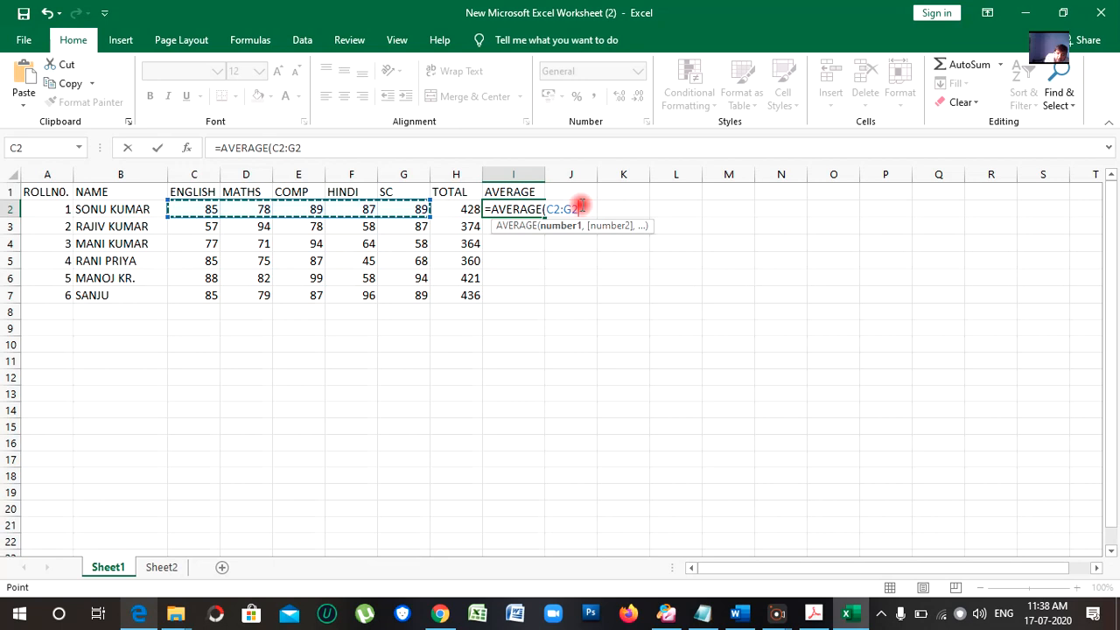
pyautogui.write(')')
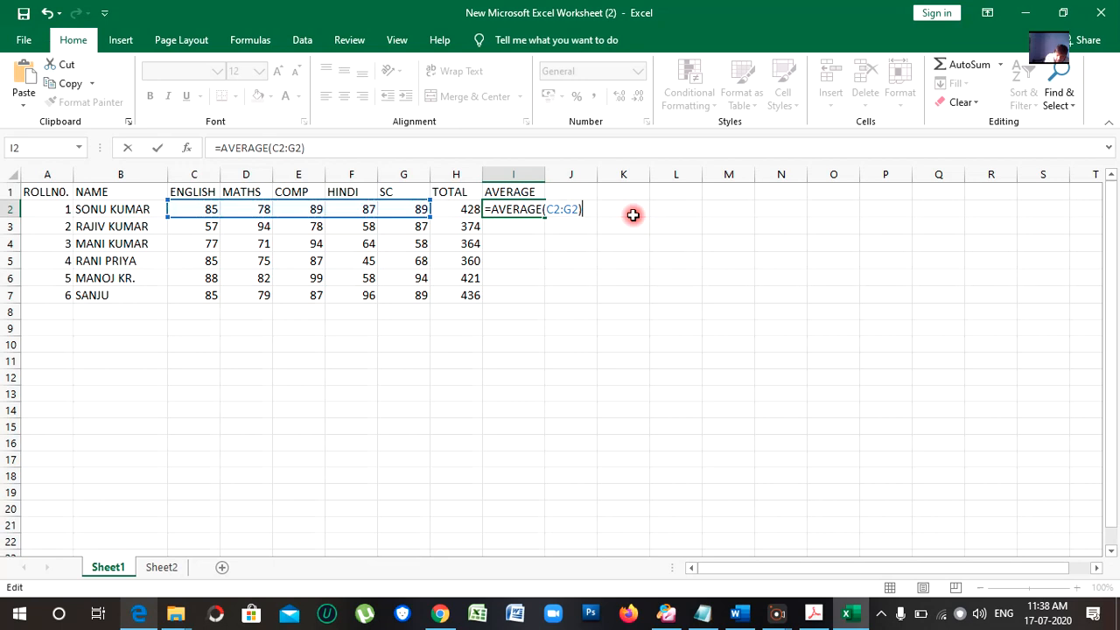
pyautogui.press('Return')
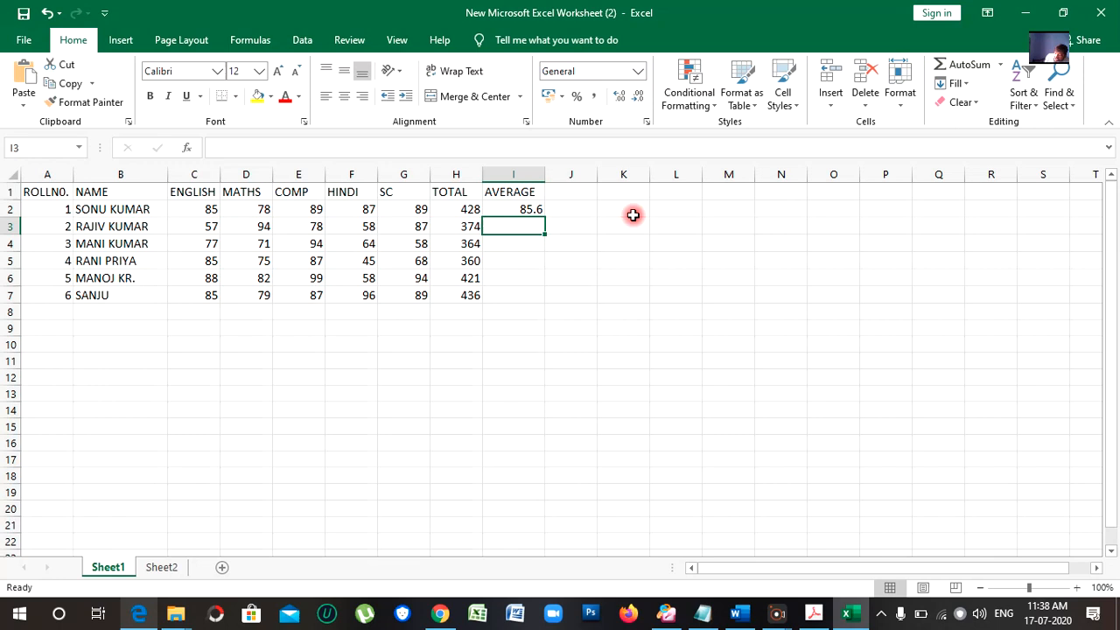
pyautogui.press('Up')
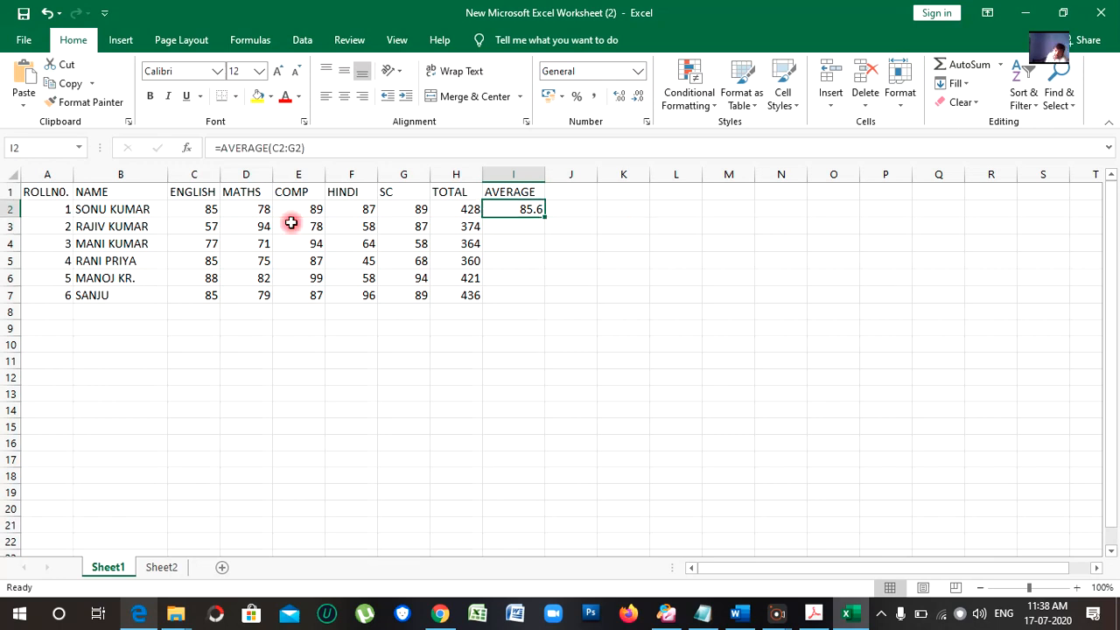
pyautogui.doubleClick(544, 216)
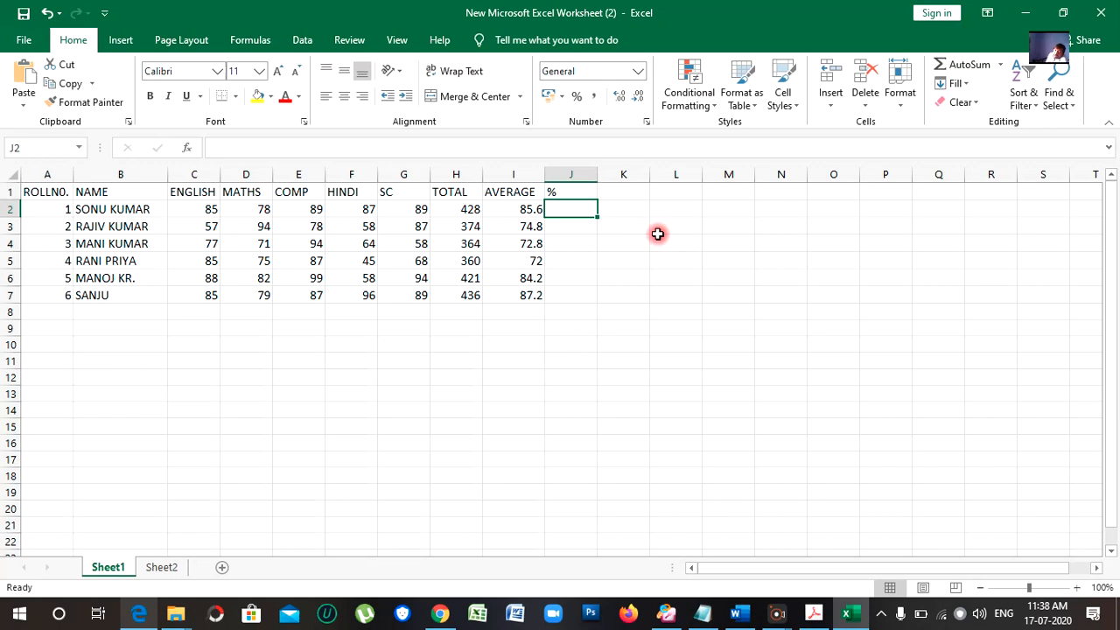
# - Calculate the first student's percentage in J2 with the formula =H2/5
pyautogui.write('=H2')
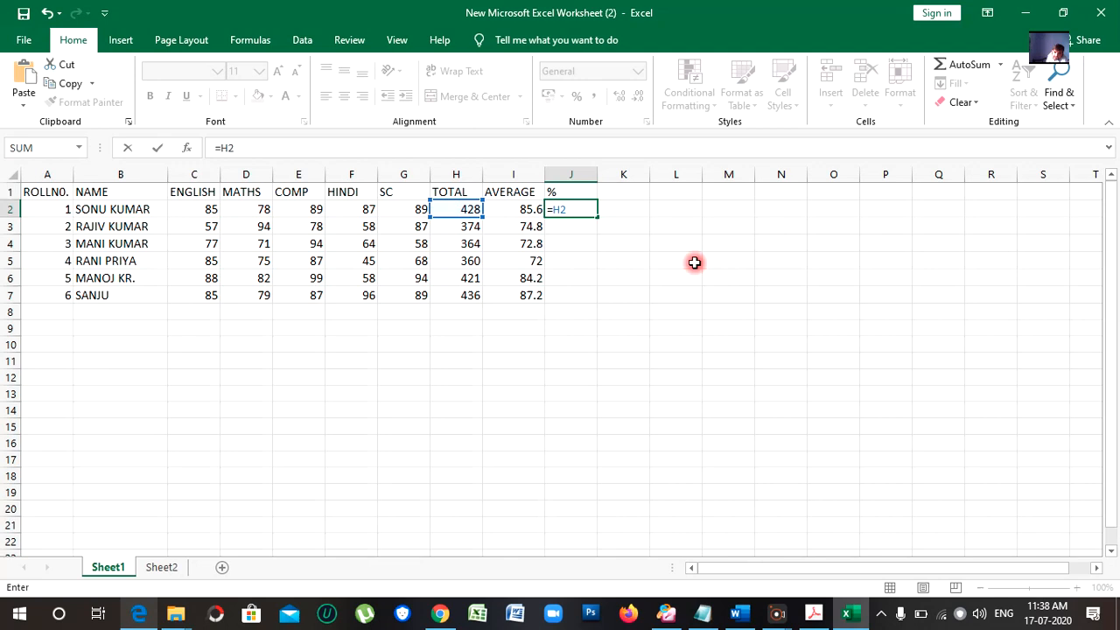
pyautogui.write('/5')
pyautogui.hotkey('ctrl', 'Return')
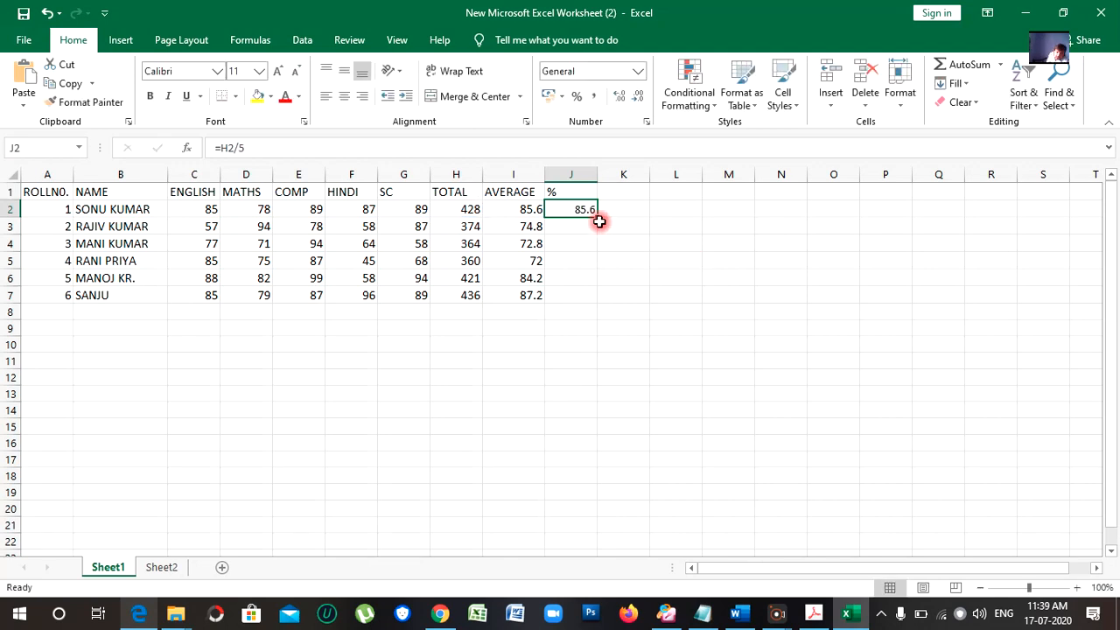